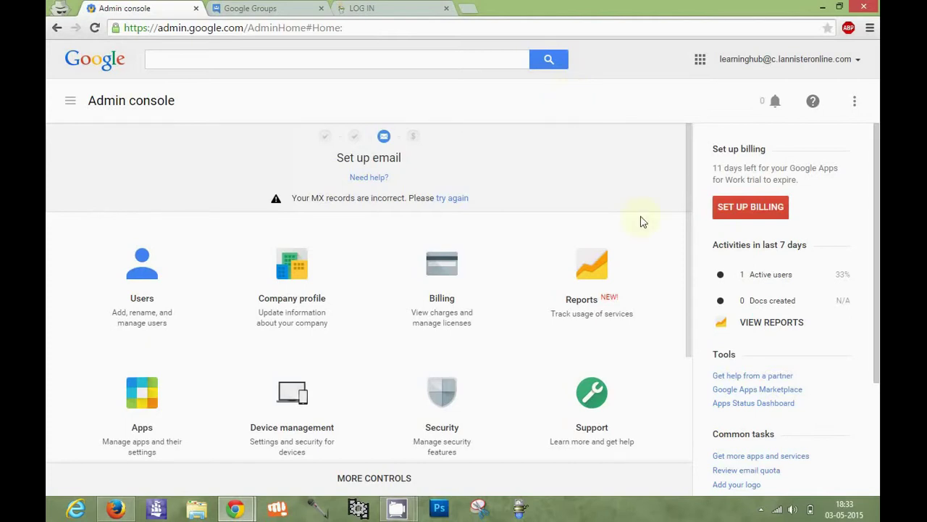
Open the moderation permissions of the Finance dep group through its access settings.
left_click(691, 374)
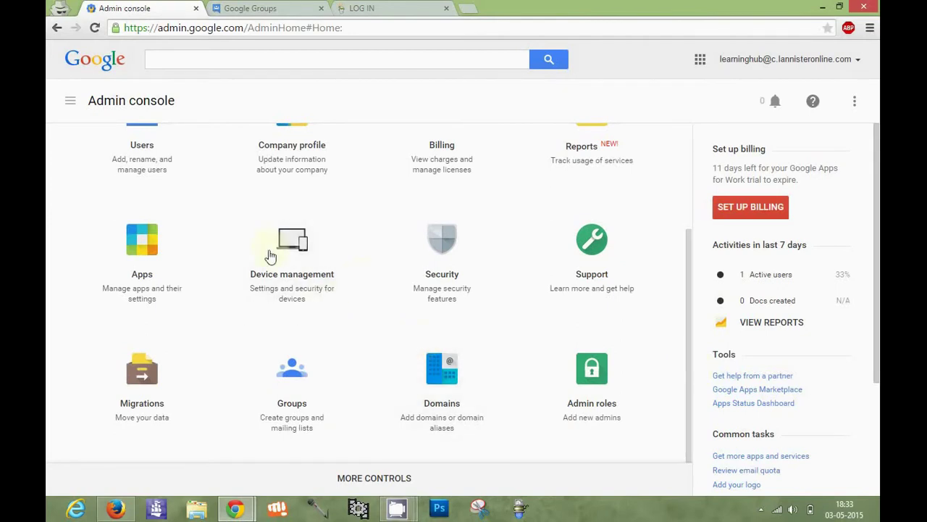
left_click(307, 364)
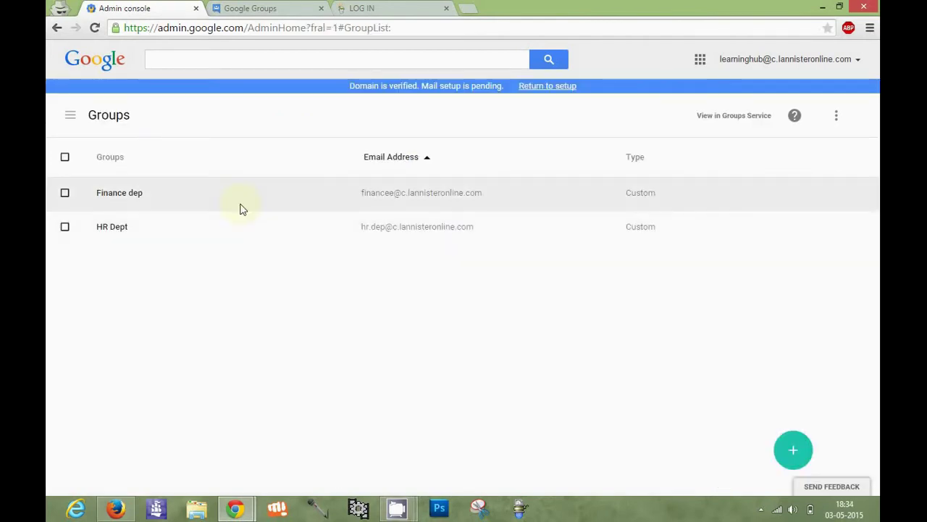
left_click(242, 209)
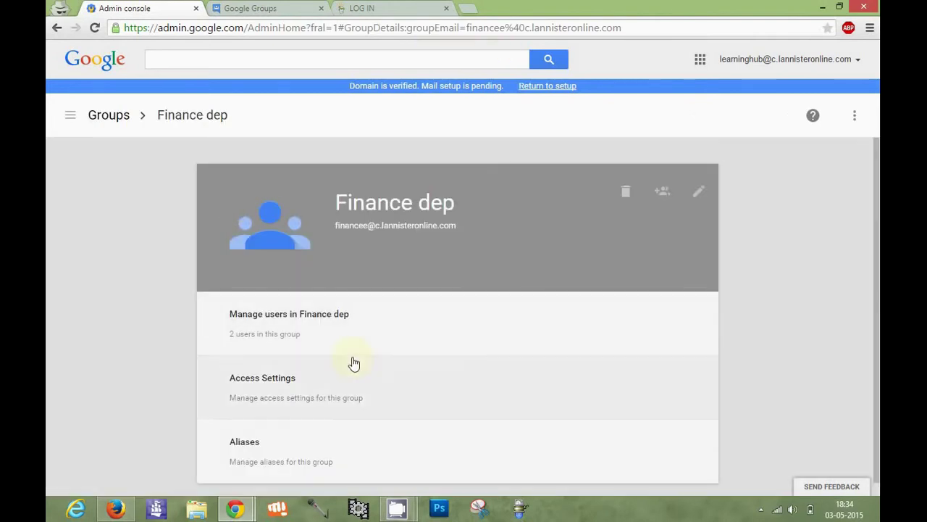
left_click(323, 375)
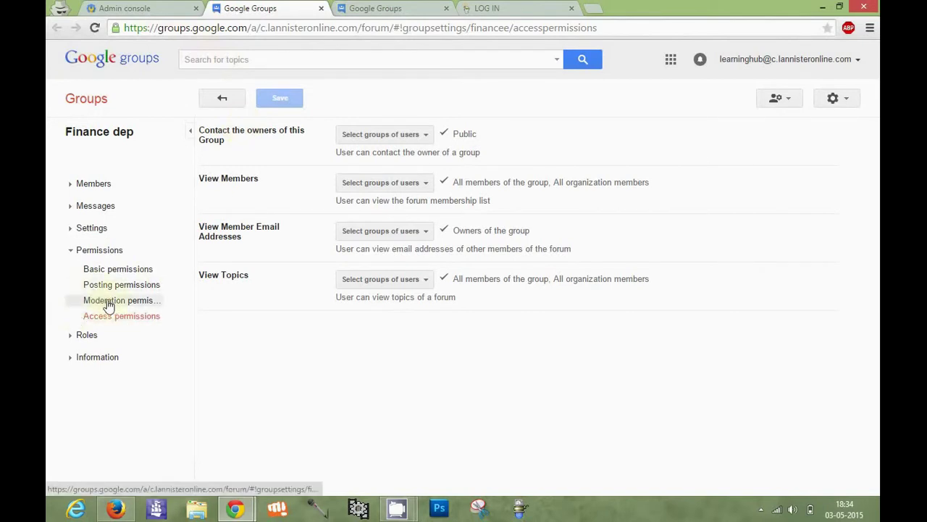
left_click(107, 305)
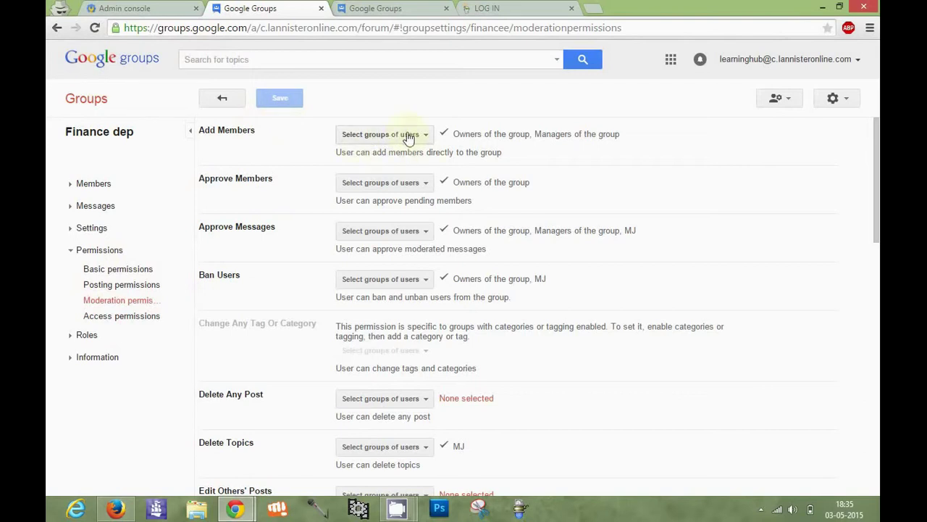
Examine which user groups can be given the Add Members permission, leaving the selection as it is.
left_click(408, 136)
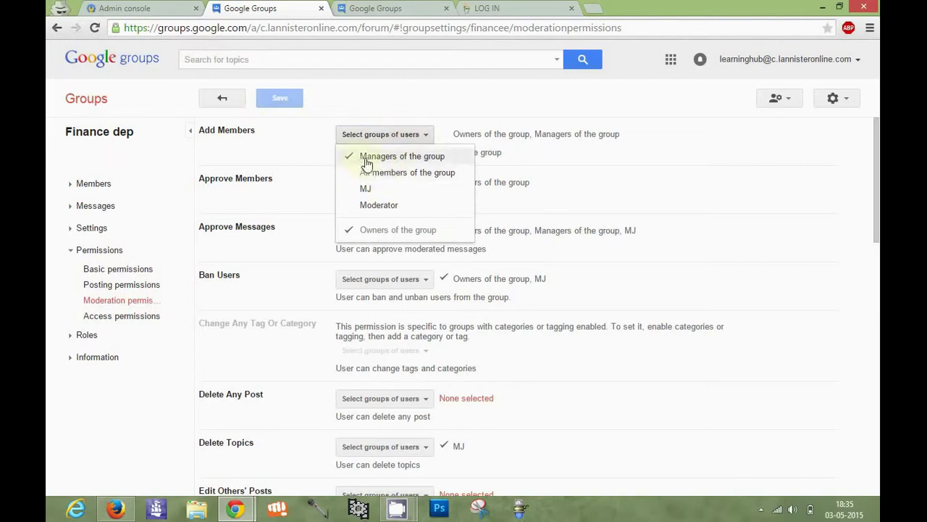
left_click(307, 173)
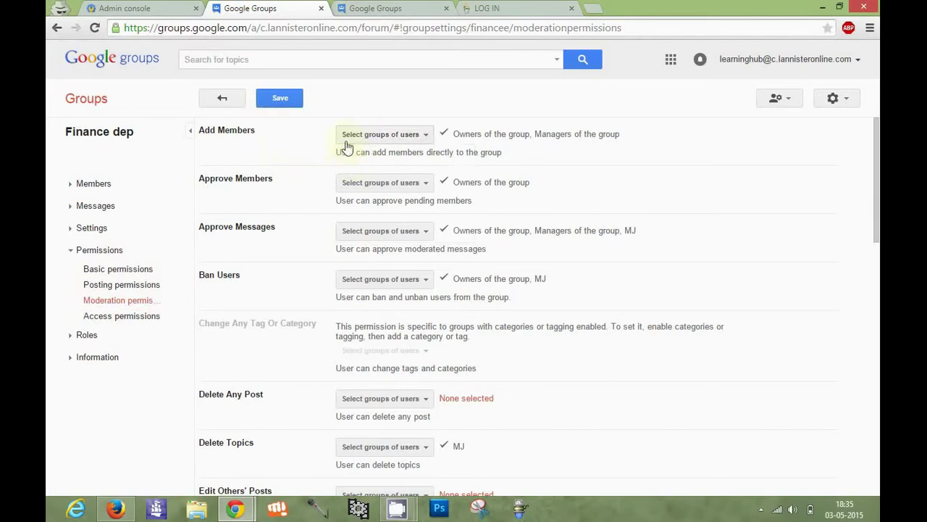
left_click(347, 142)
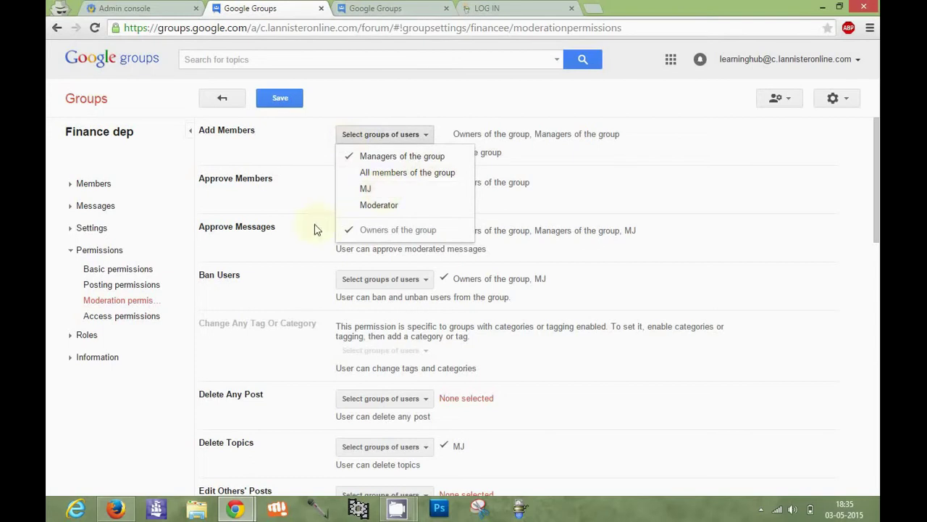
left_click(290, 167)
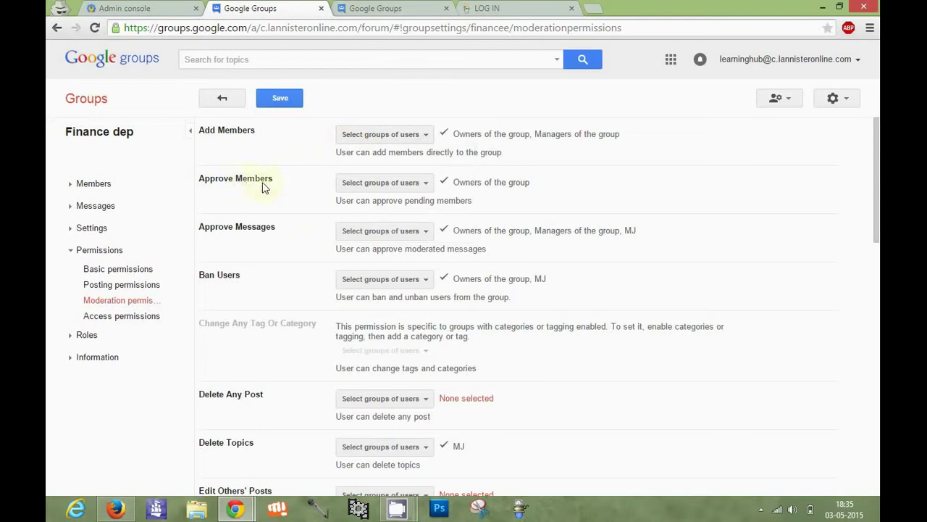
Grant the Approve Members permission to Managers of the group.
left_click(384, 184)
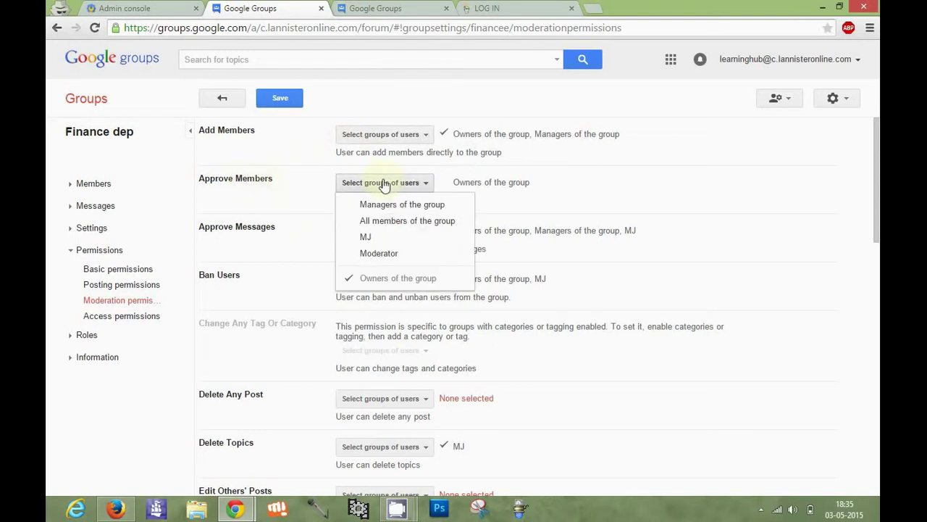
left_click(430, 205)
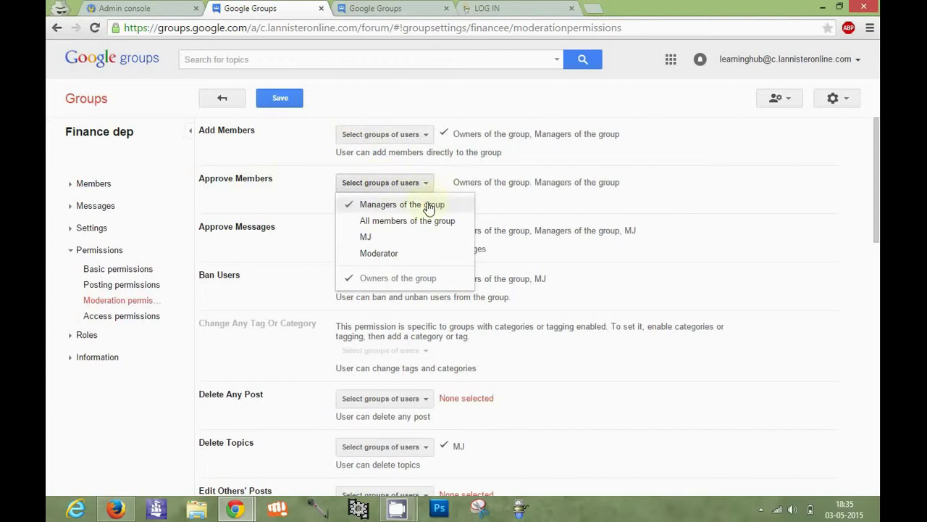
left_click(567, 199)
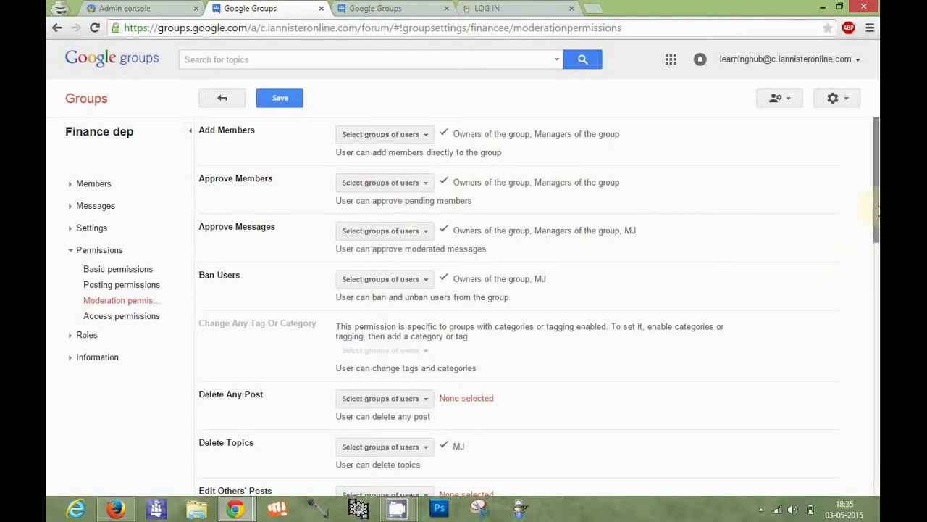
Examine which user groups hold the Invite Members permission and look over the permissions that follow it.
left_click(878, 263)
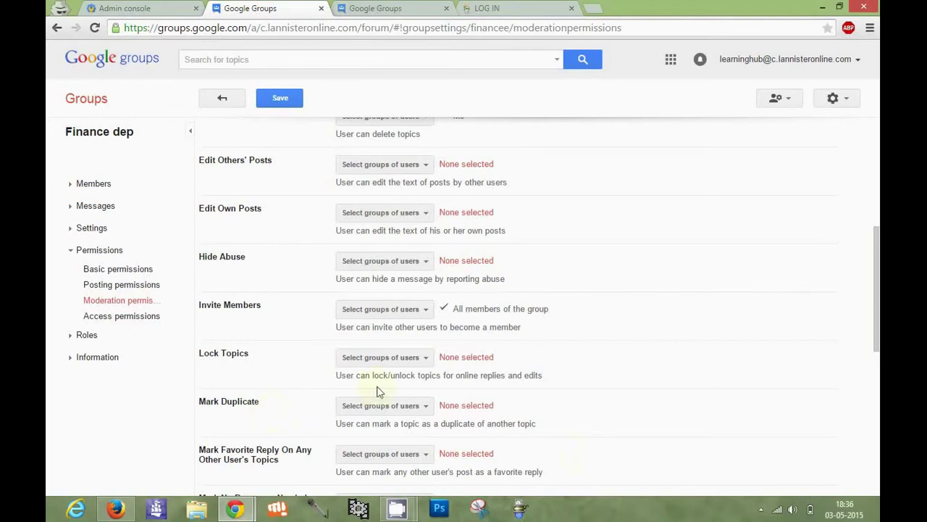
left_click(411, 313)
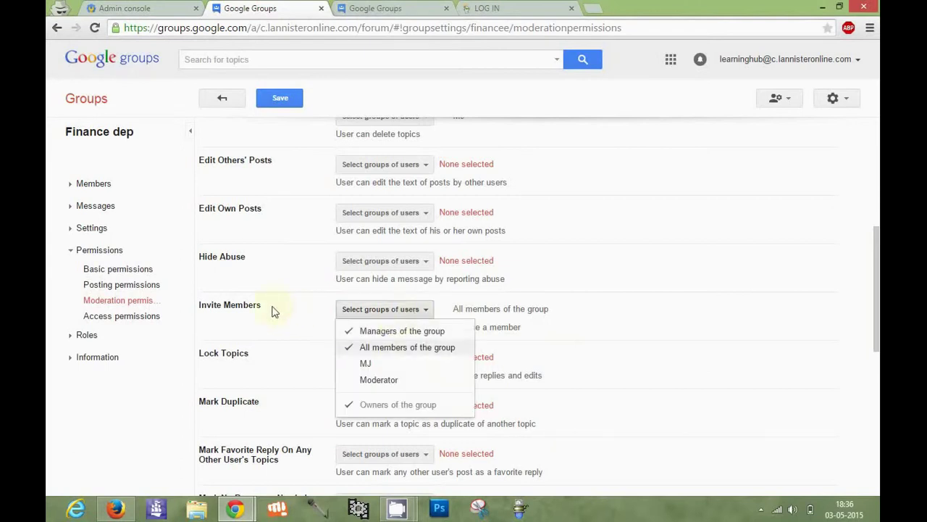
left_click(591, 338)
left_click(878, 375)
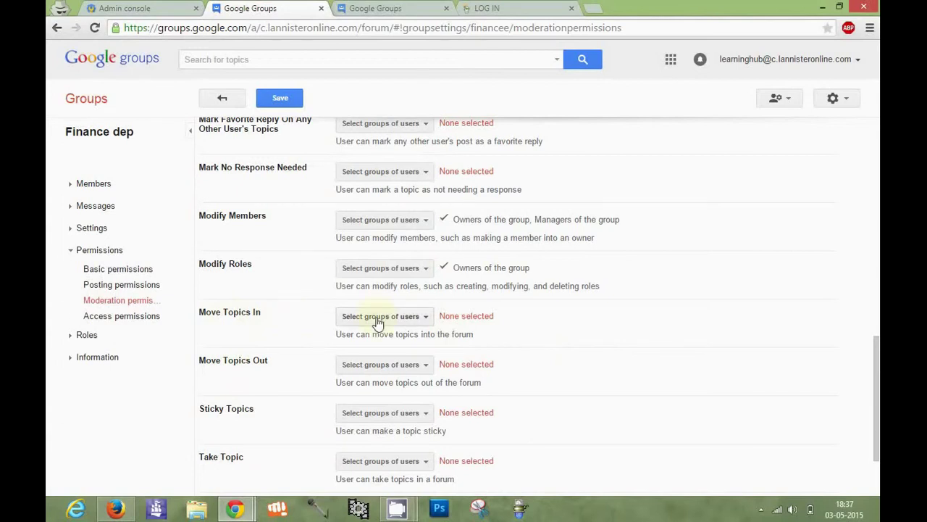
key("super+c")
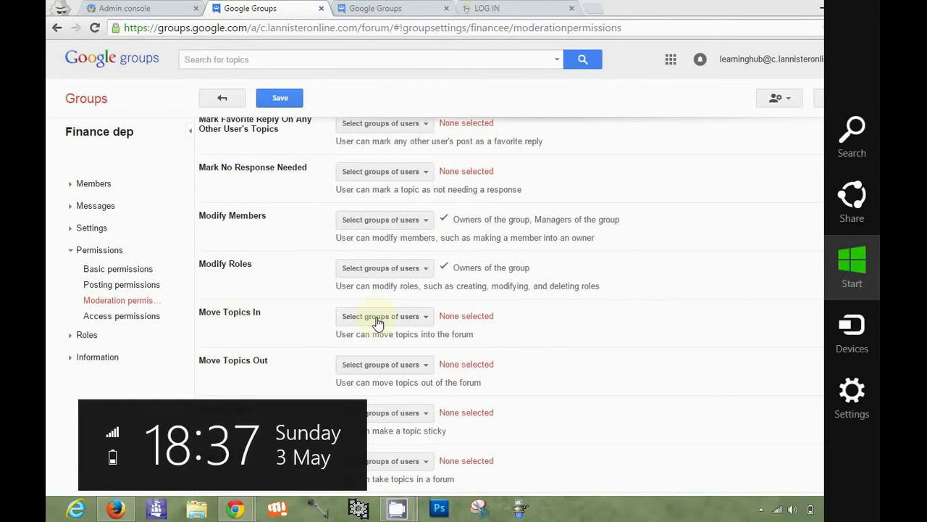
key("Escape")
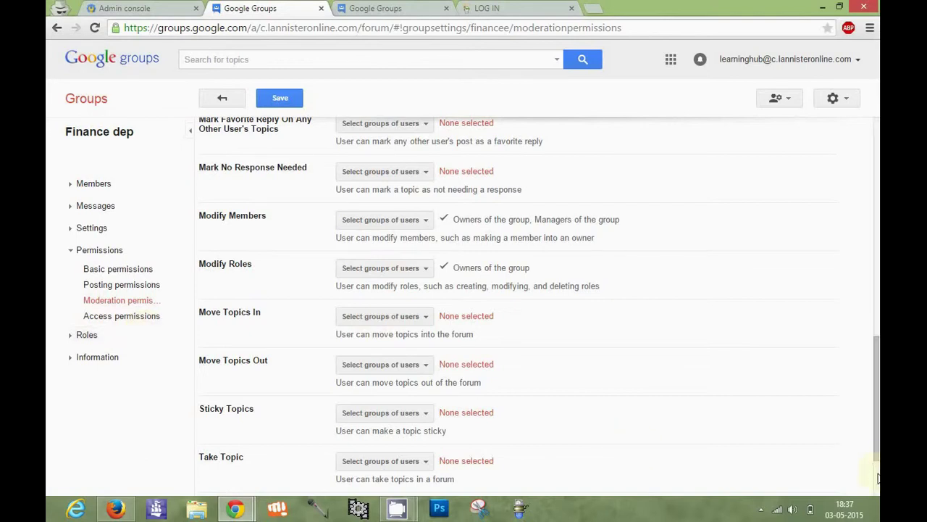
Grant the Sticky Topics permission to Owners of the group.
scroll(878, 478, "down", 2)
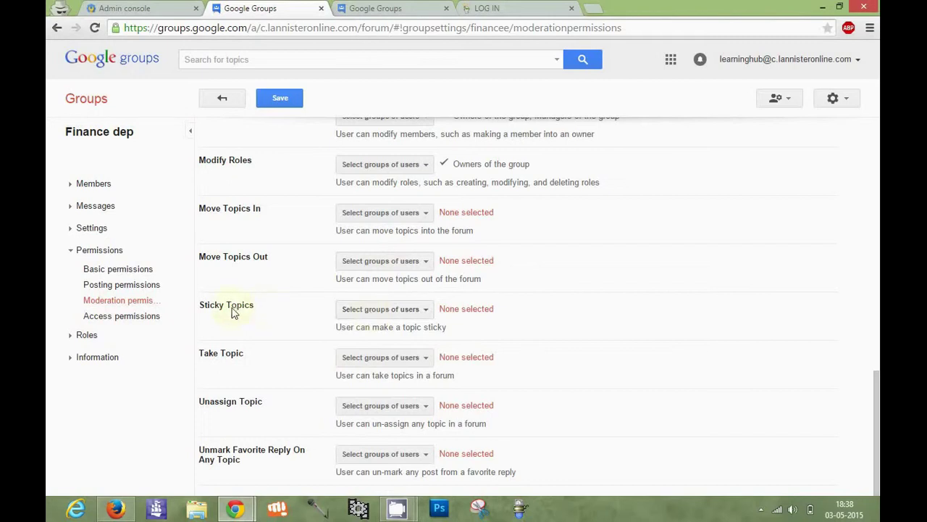
left_click(409, 310)
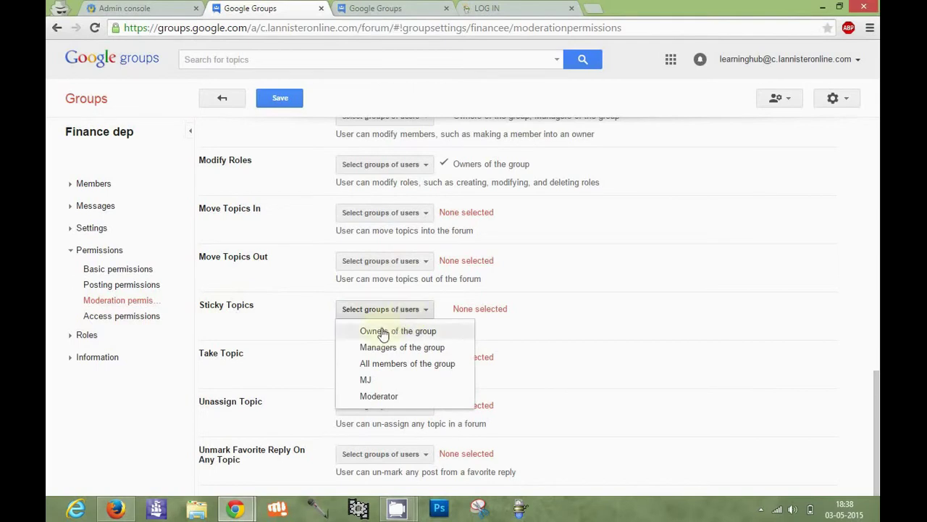
left_click(382, 334)
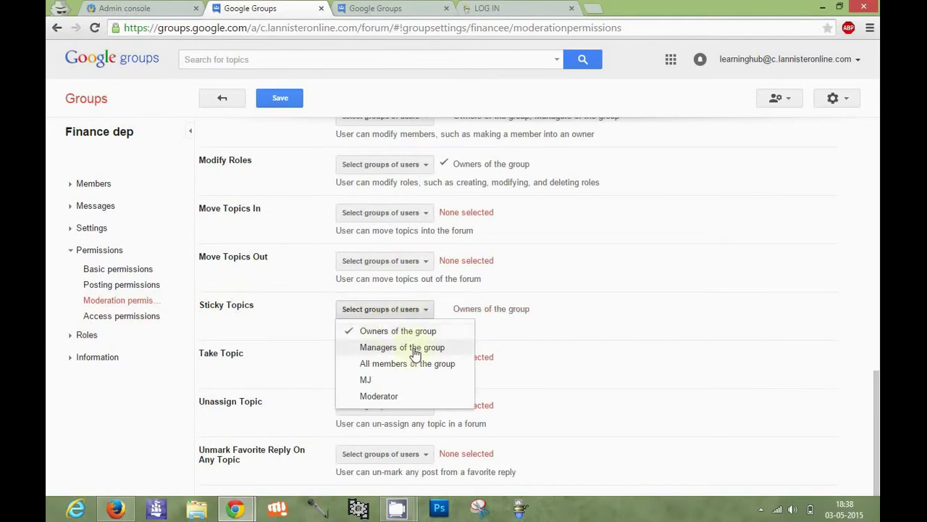
left_click(600, 333)
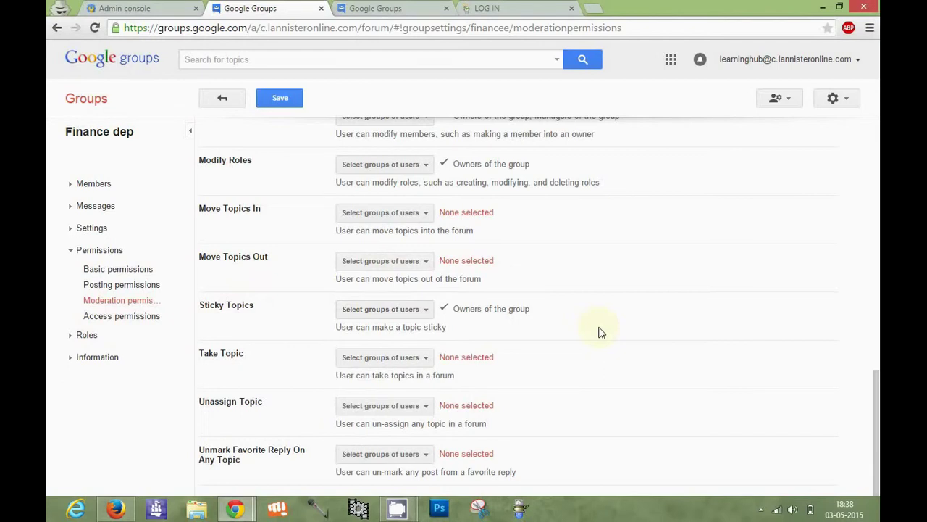
key("super+c")
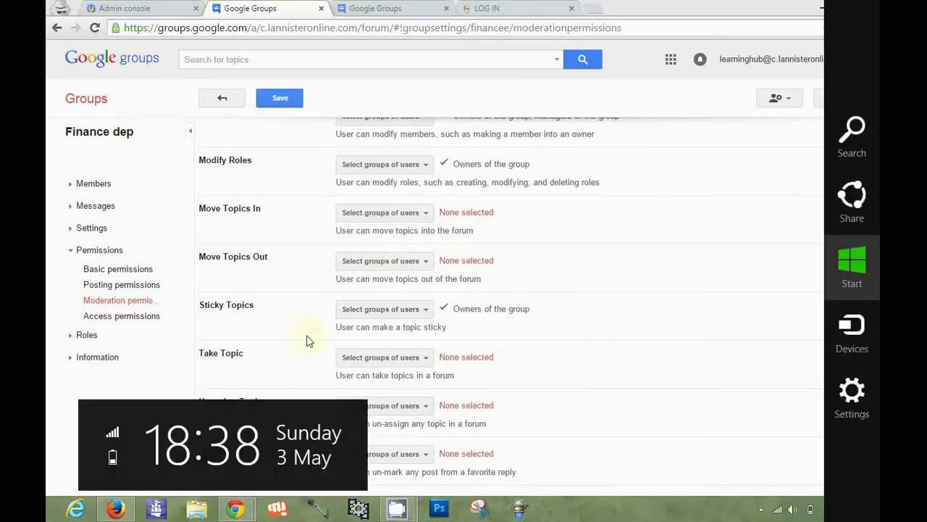
left_click(308, 341)
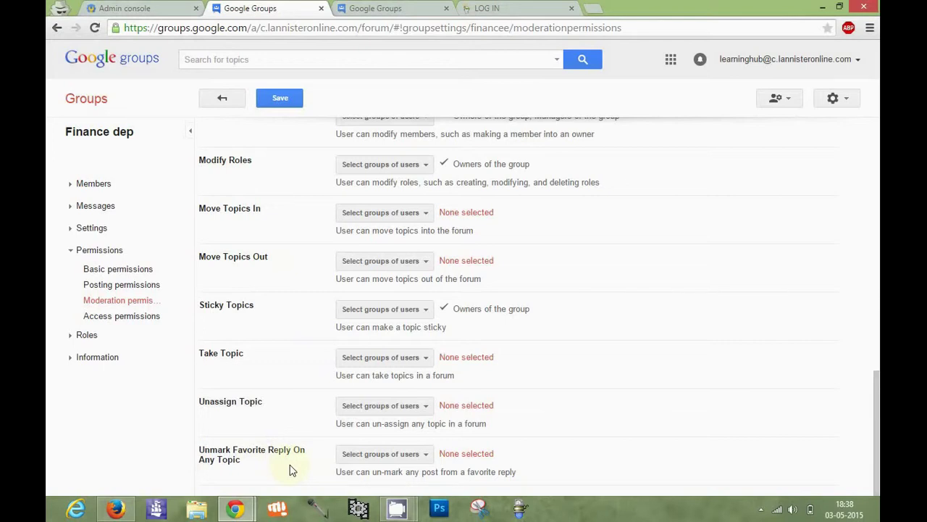
Grant the Unmark Favorite Reply On Any Topic permission to All members of the group.
left_click(366, 456)
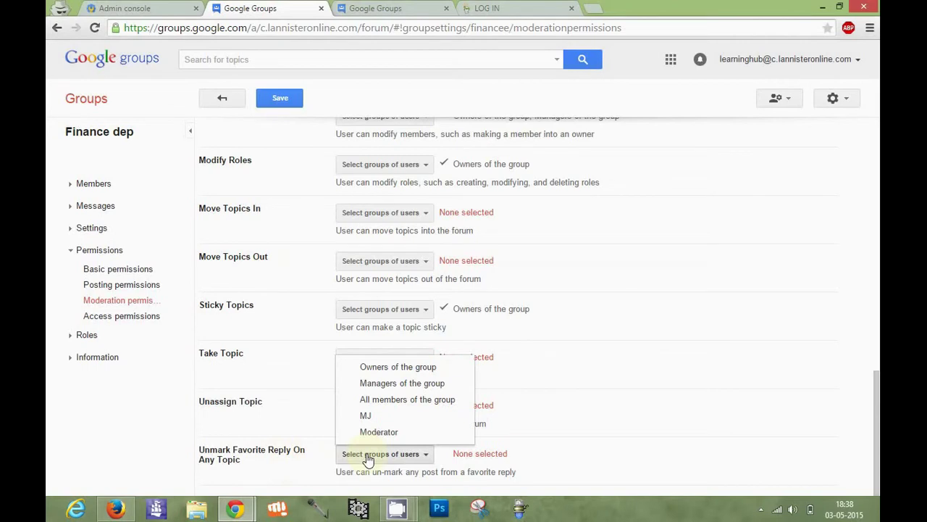
left_click(379, 404)
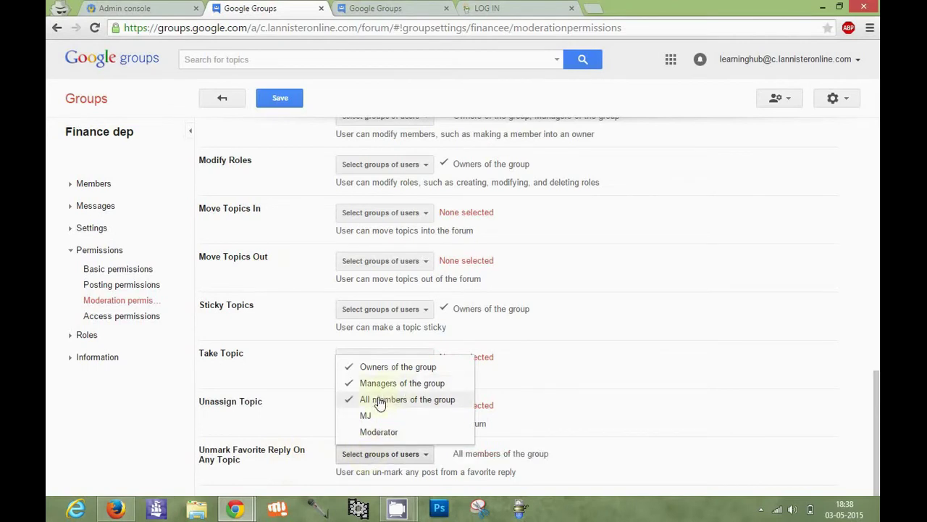
left_click(584, 409)
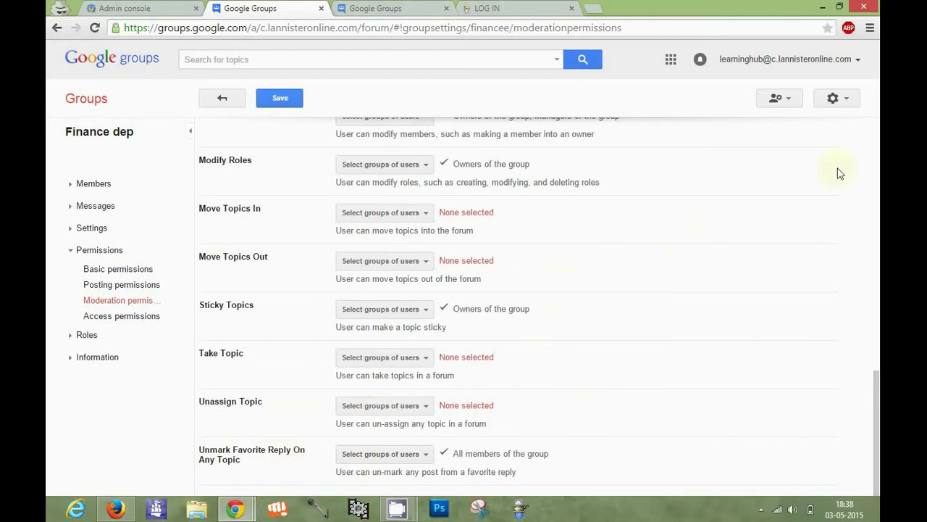
Save the changed moderation permissions of the Finance dep group.
left_click(878, 157)
left_click(878, 156)
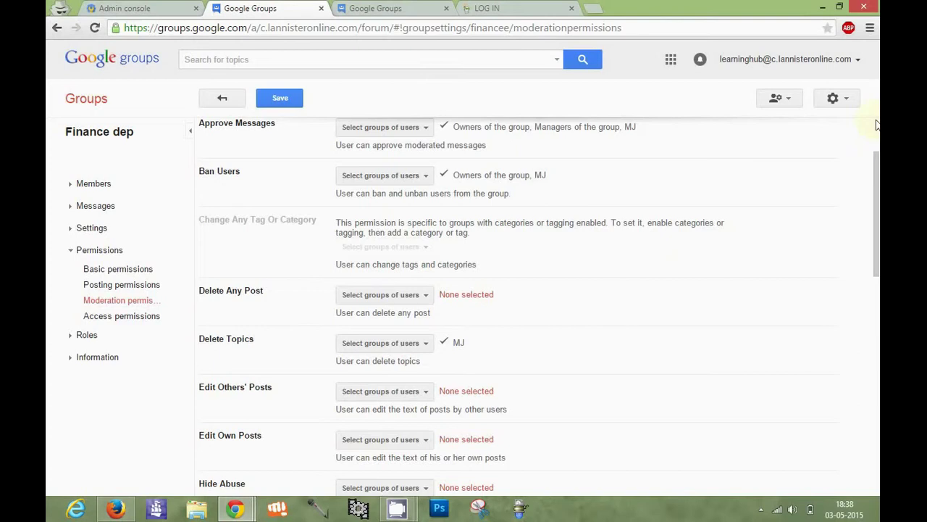
left_click(878, 127)
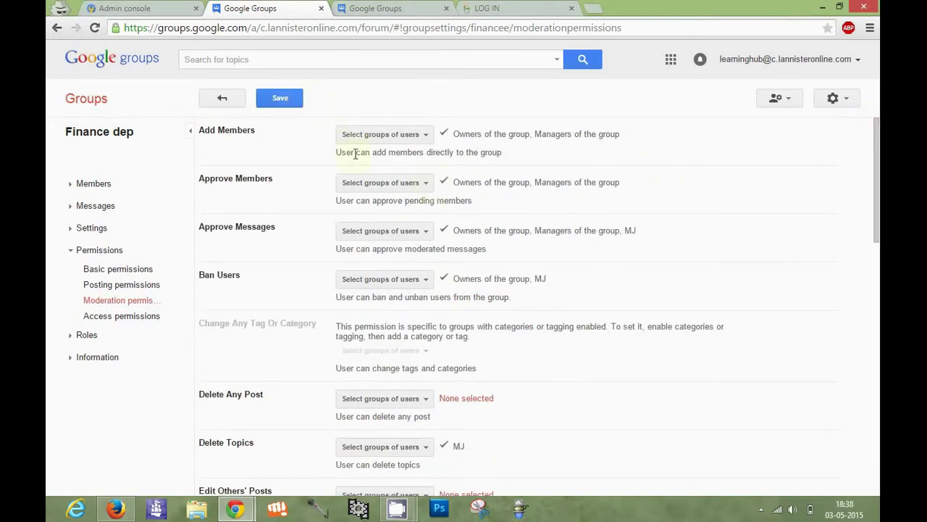
left_click(281, 99)
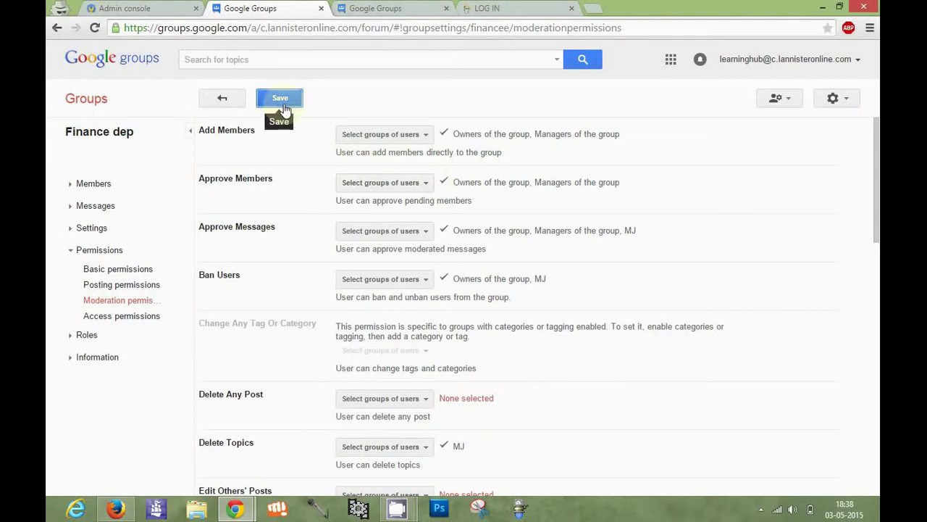